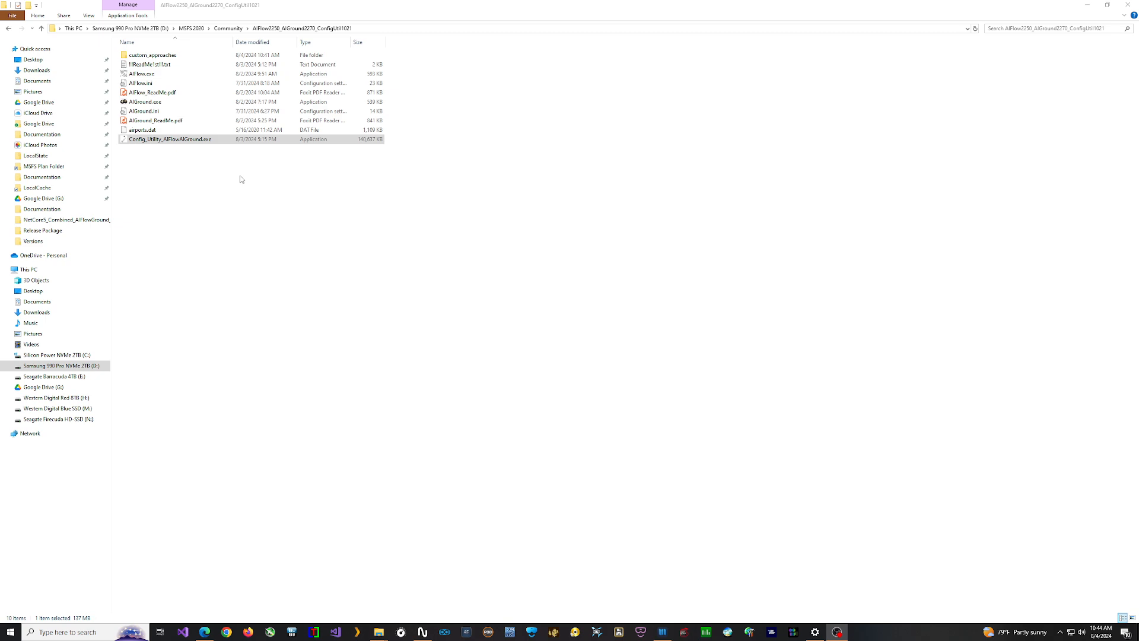
# Step: Open the AIFlow-AIGround configuration utility and review each of its settings tabs
pyautogui.doubleClick(182, 143)
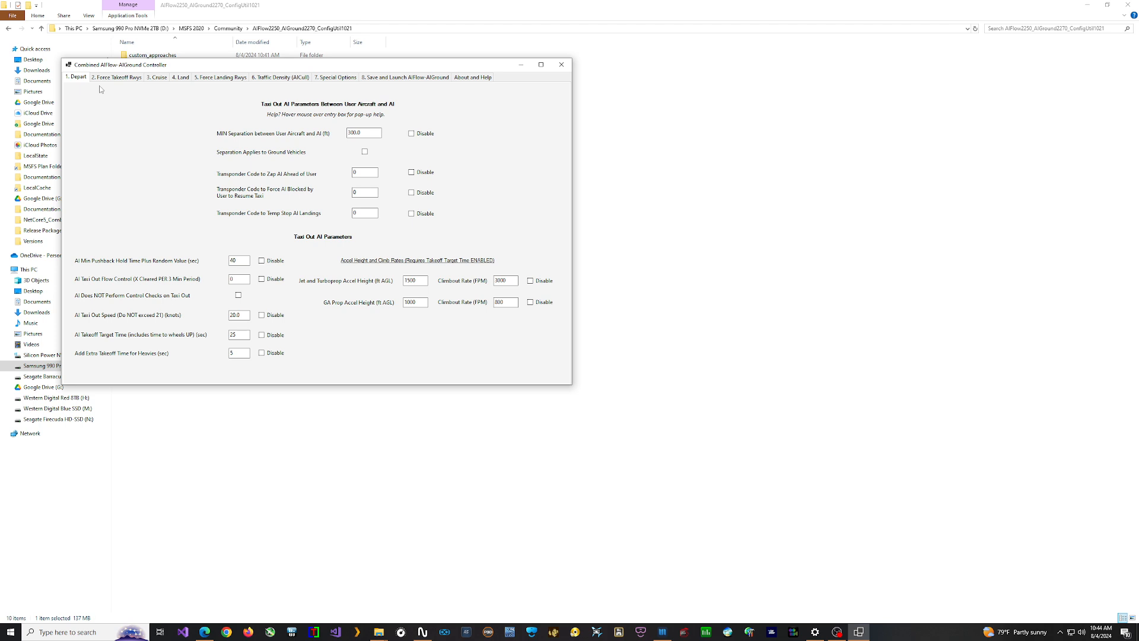
pyautogui.click(120, 78)
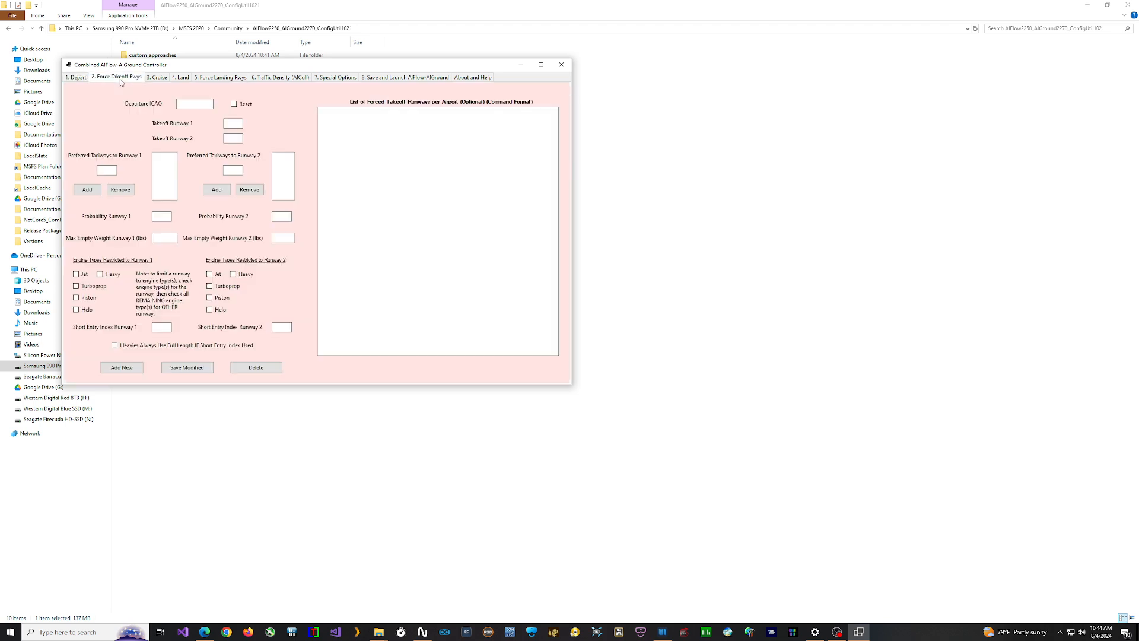
pyautogui.click(159, 78)
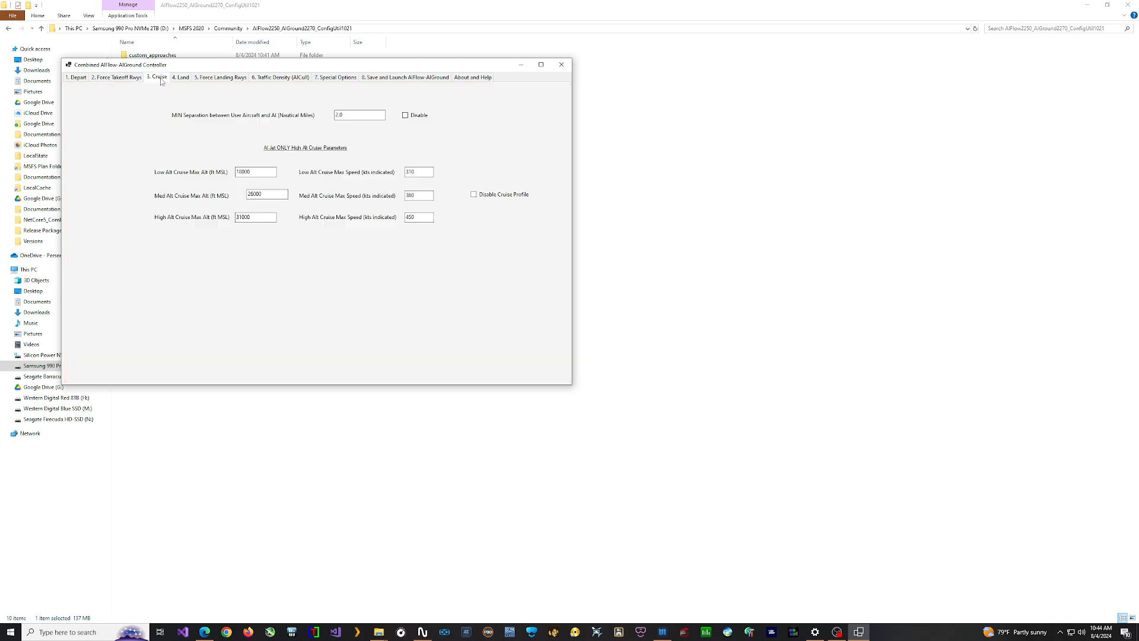
pyautogui.click(182, 78)
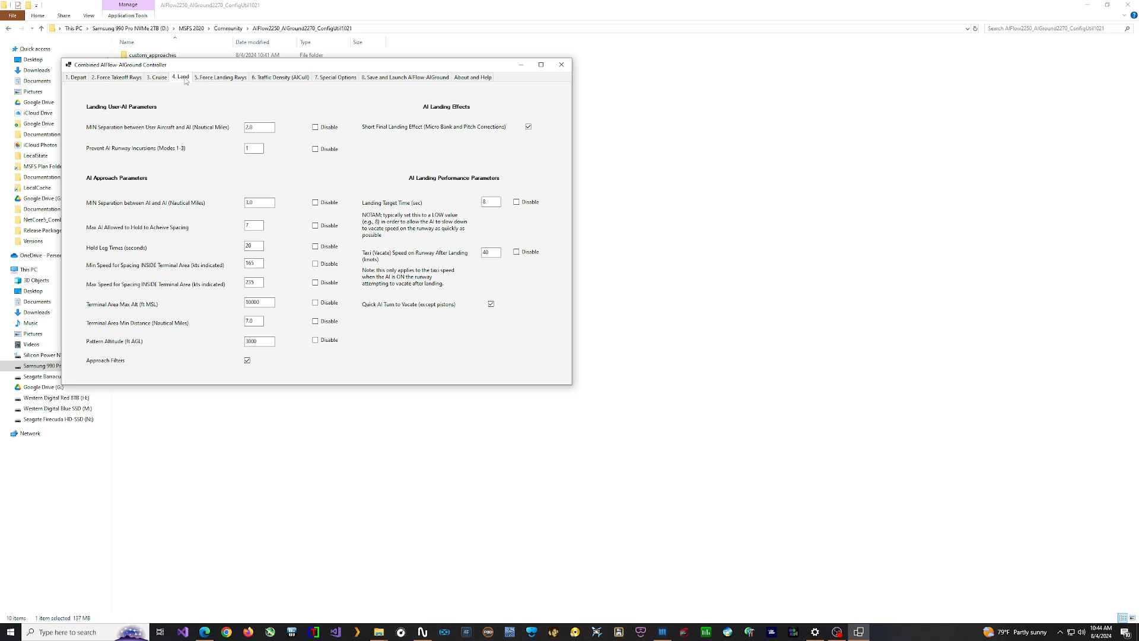
pyautogui.click(220, 80)
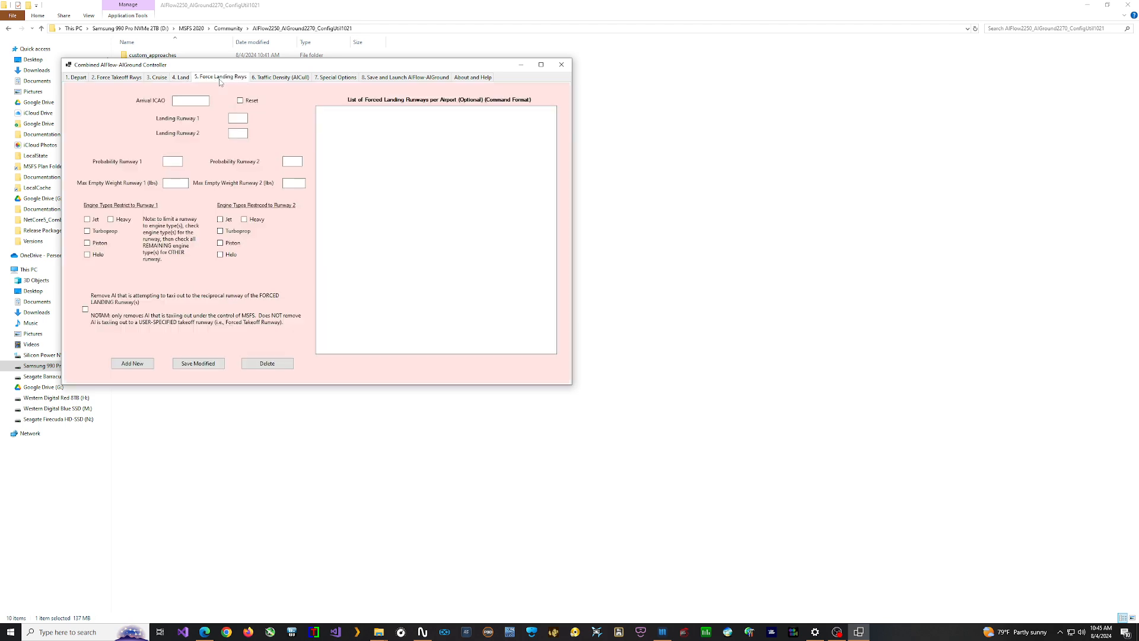
pyautogui.click(77, 79)
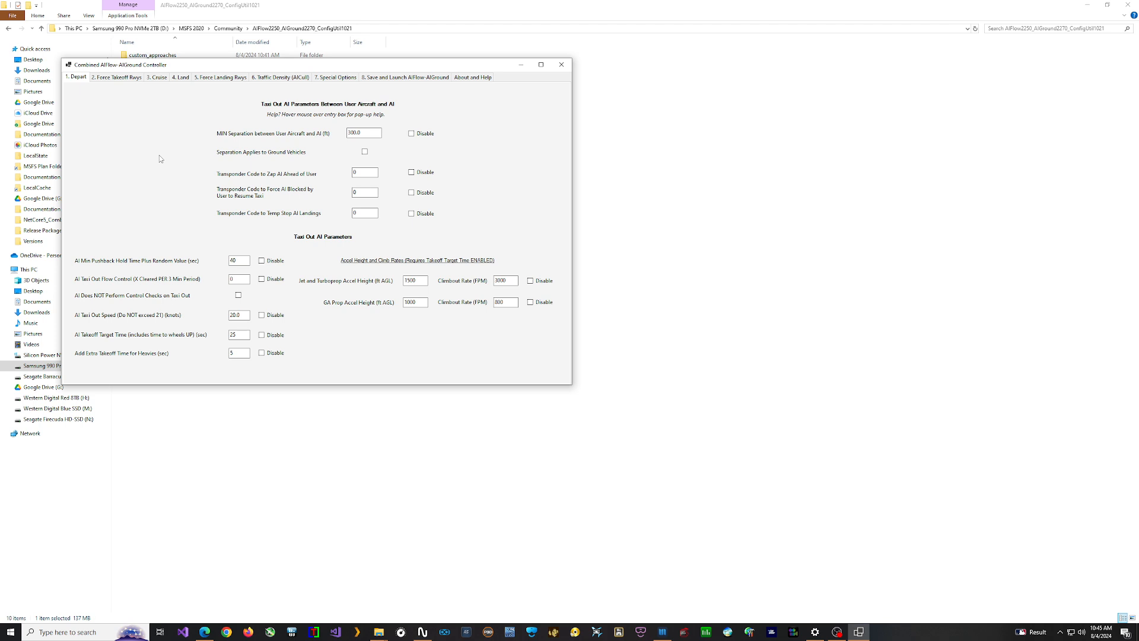
# Step: Set the transponder codes to zap AI ahead of user to 6666, force blocked AI to resume taxi to 4444, and temp-stop AI landings to 5555
pyautogui.doubleClick(366, 171)
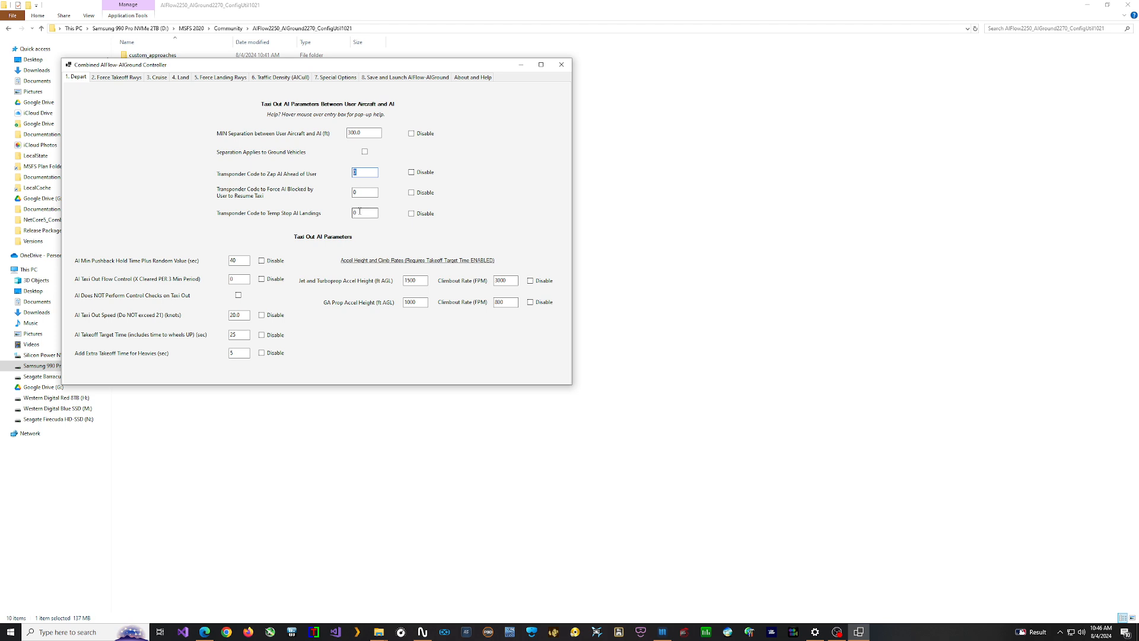
pyautogui.write('66')
pyautogui.moveTo(363, 214)
pyautogui.write('66')
pyautogui.click(357, 193)
pyautogui.moveTo(358, 194); pyautogui.dragTo(352, 196)
pyautogui.write('4444')
pyautogui.moveTo(368, 213)
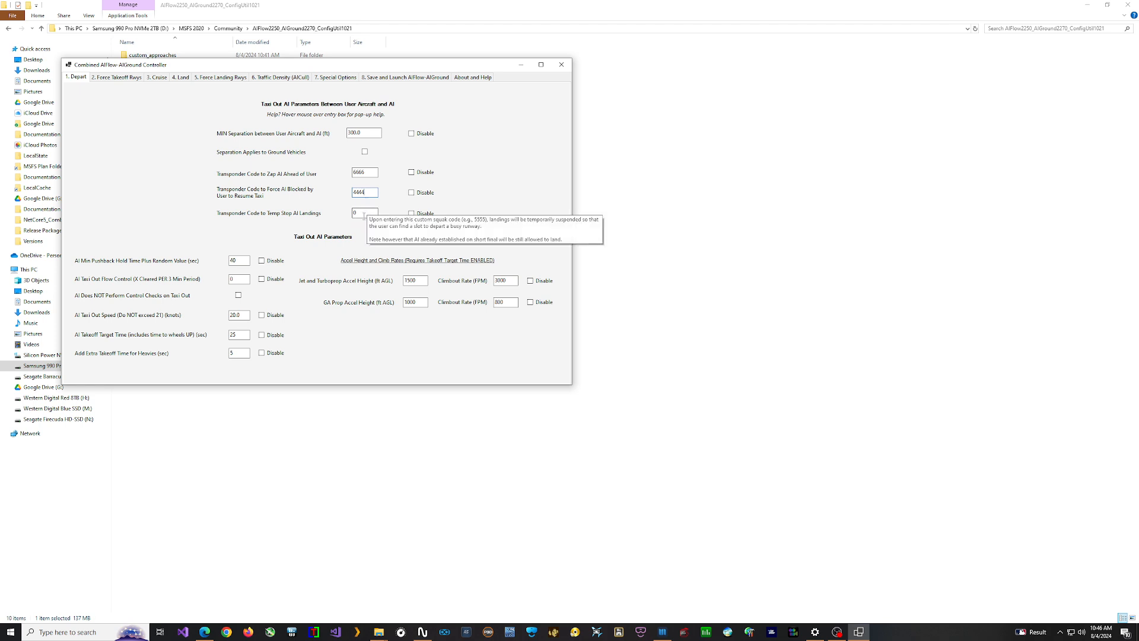
pyautogui.moveTo(368, 212); pyautogui.dragTo(332, 211)
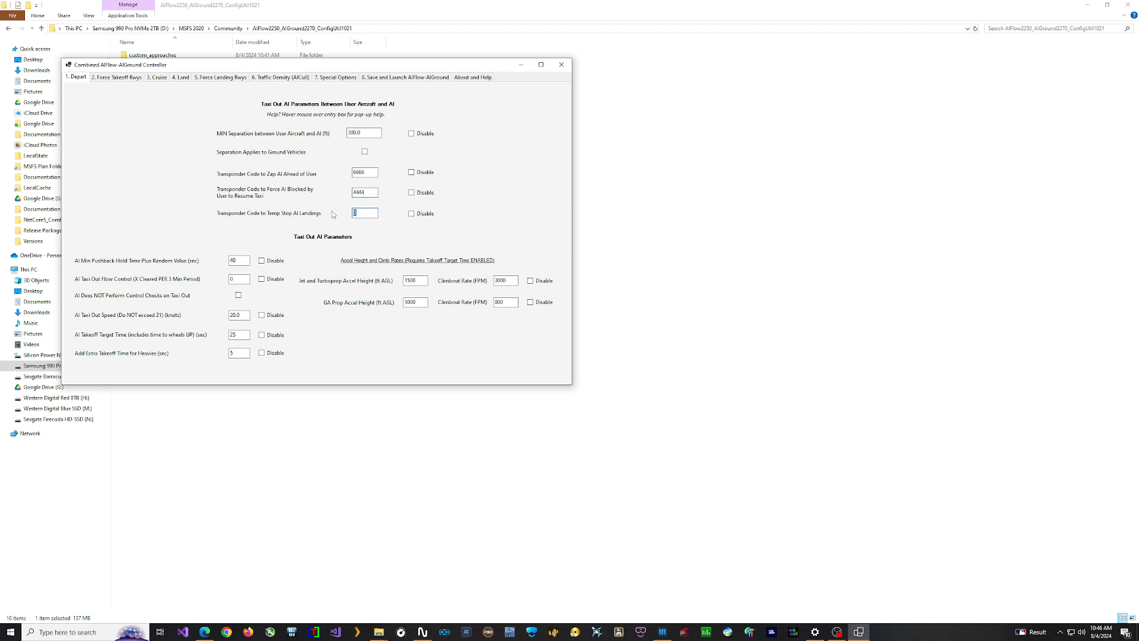
pyautogui.write('5555')
# Step: Set AI taxi out flow control to 3 and the AI takeoff target time to 35
pyautogui.click(241, 277)
pyautogui.write('3')
pyautogui.doubleClick(237, 336)
pyautogui.write('35')
# Step: Disable the AI cruise profile and set the AI landing target time to 8 seconds
pyautogui.click(116, 79)
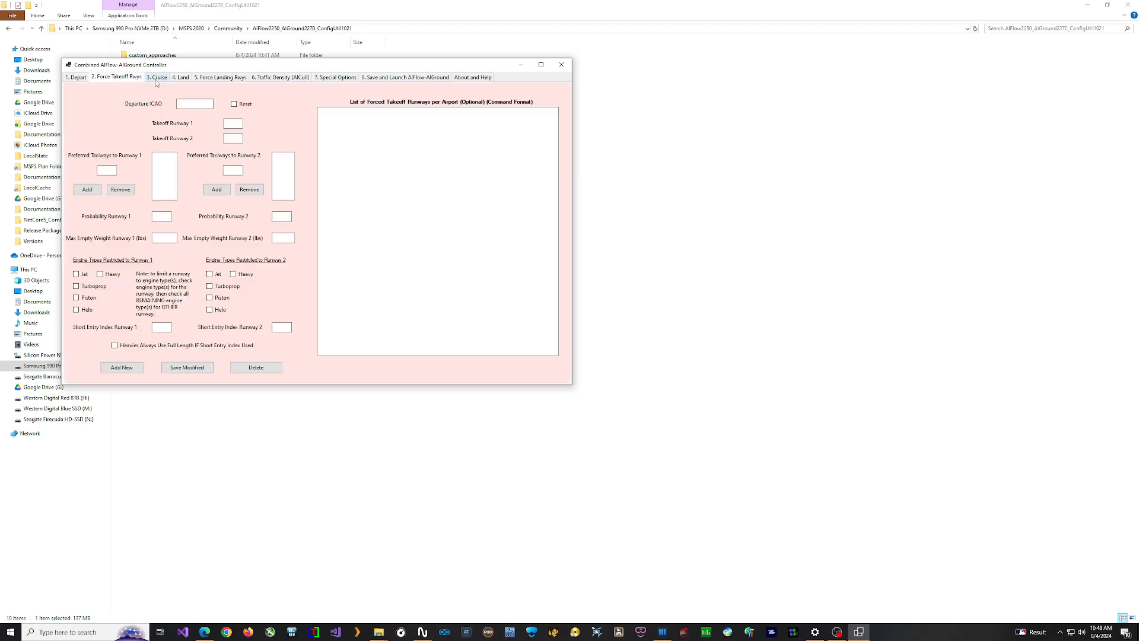
pyautogui.click(157, 79)
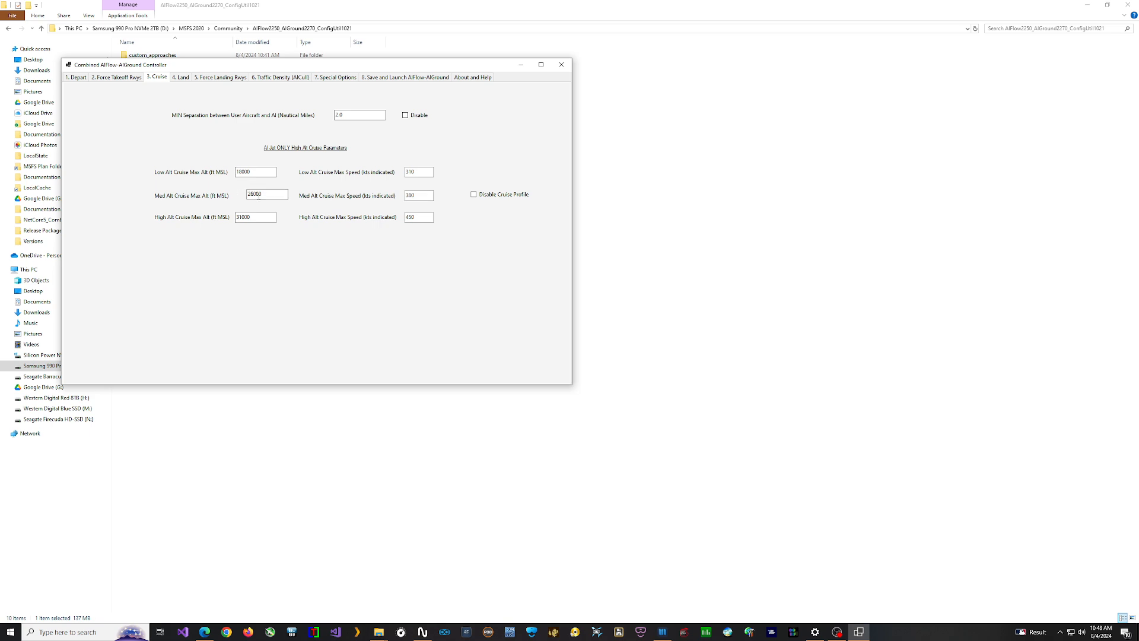
pyautogui.click(474, 195)
pyautogui.click(182, 78)
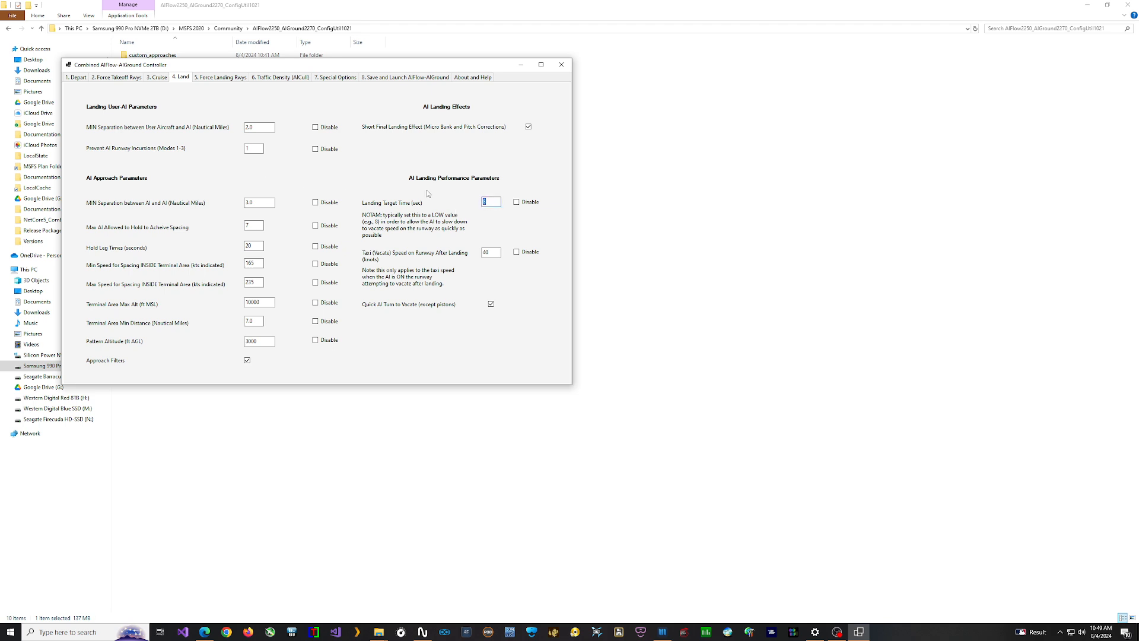
pyautogui.write('8')
# Step: Apply all pending changes to save the configuration
pyautogui.click(214, 78)
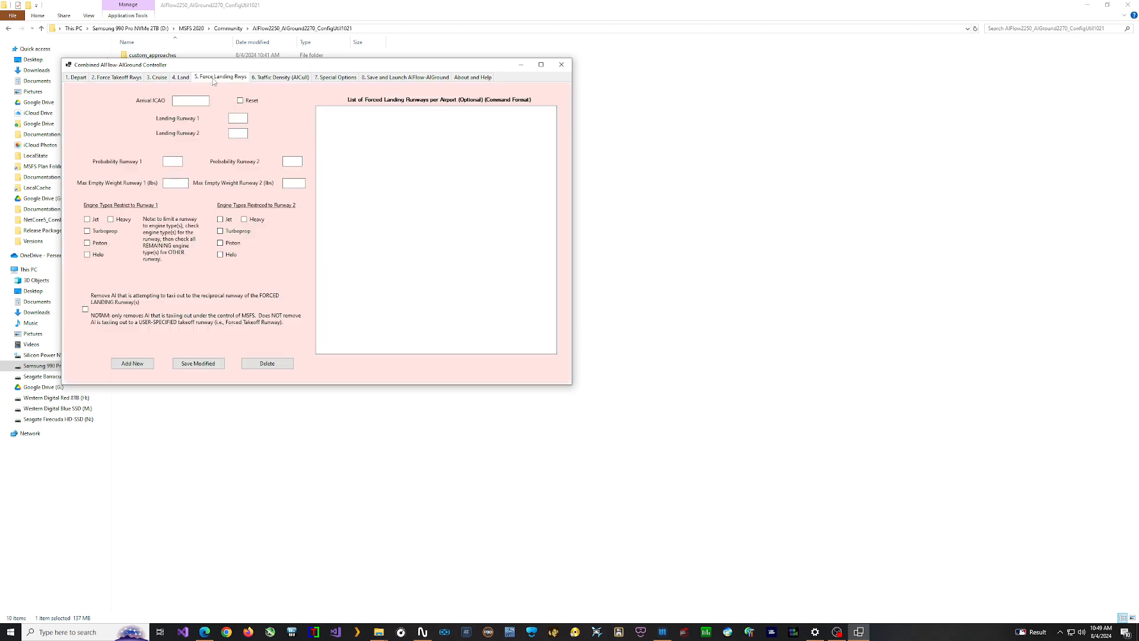
pyautogui.click(282, 78)
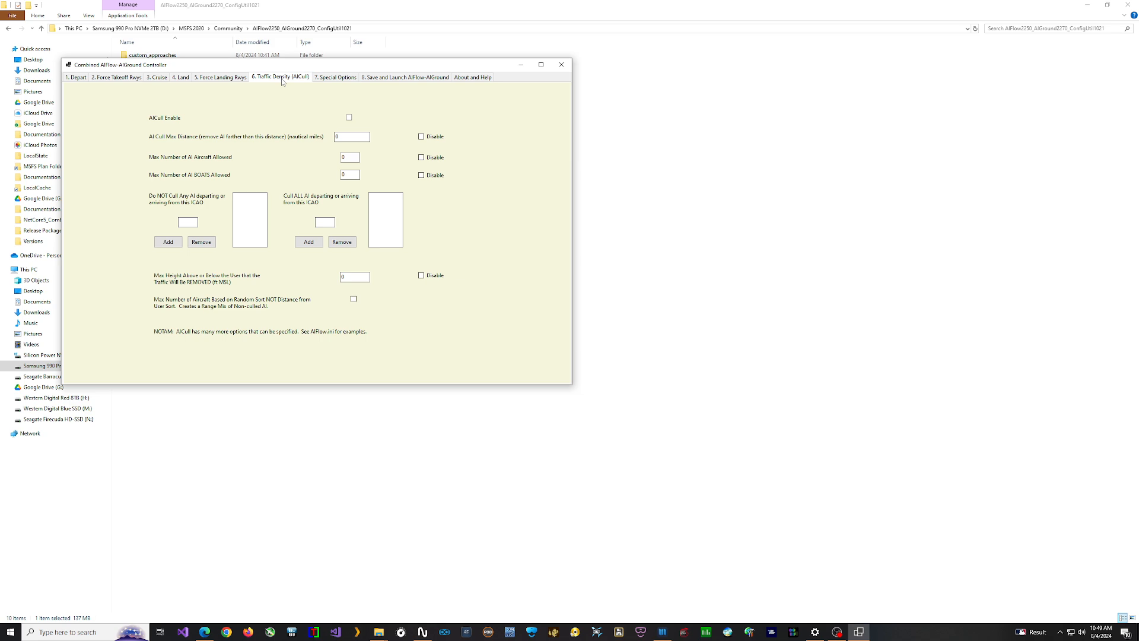
pyautogui.click(340, 79)
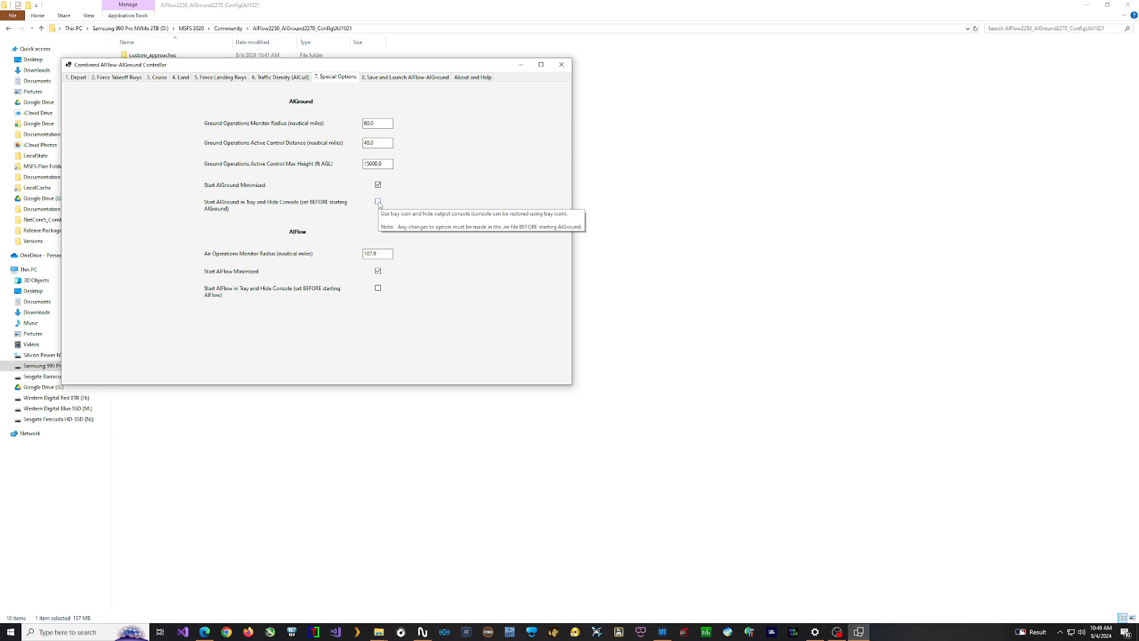
pyautogui.click(412, 79)
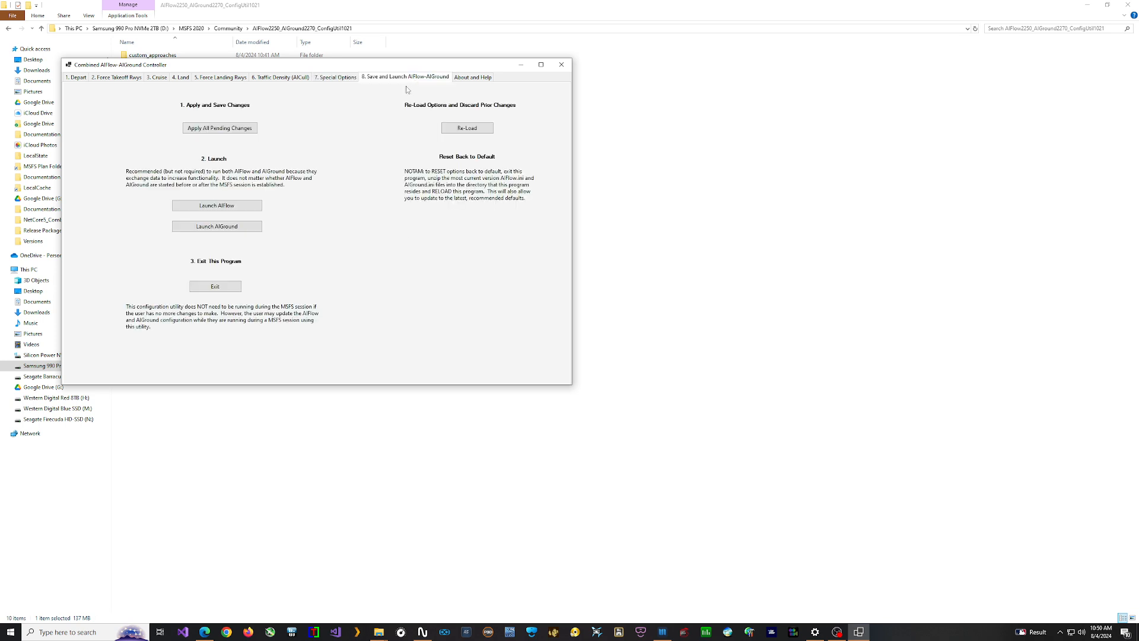
pyautogui.click(232, 132)
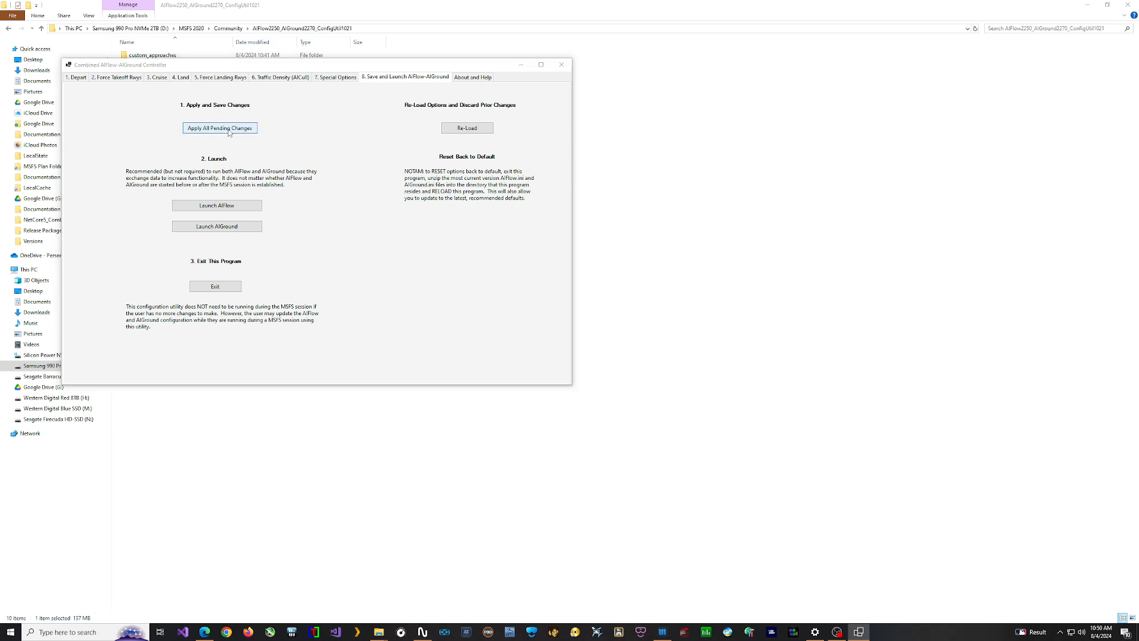
pyautogui.click(633, 348)
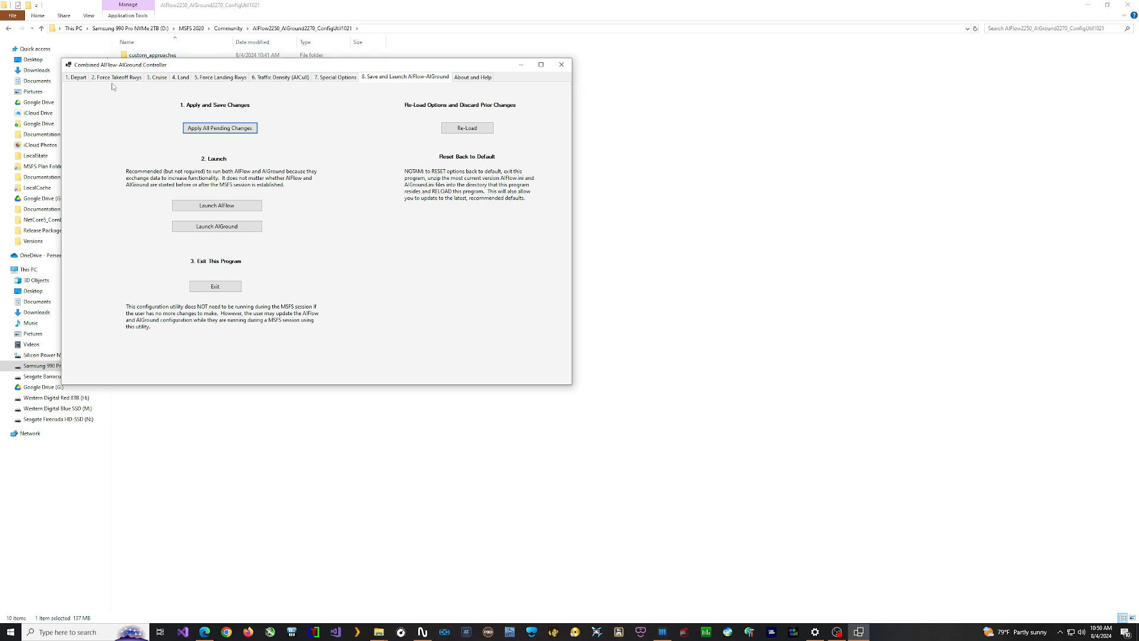
# Step: Review the saved Depart settings and close the configuration utility
pyautogui.click(79, 78)
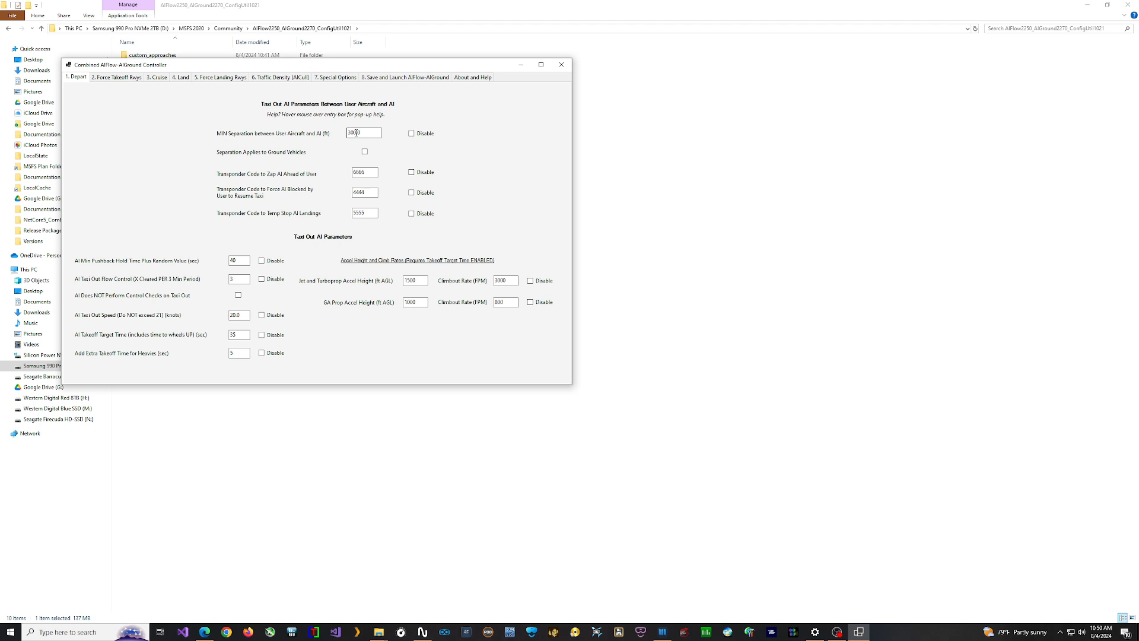
pyautogui.moveTo(354, 133)
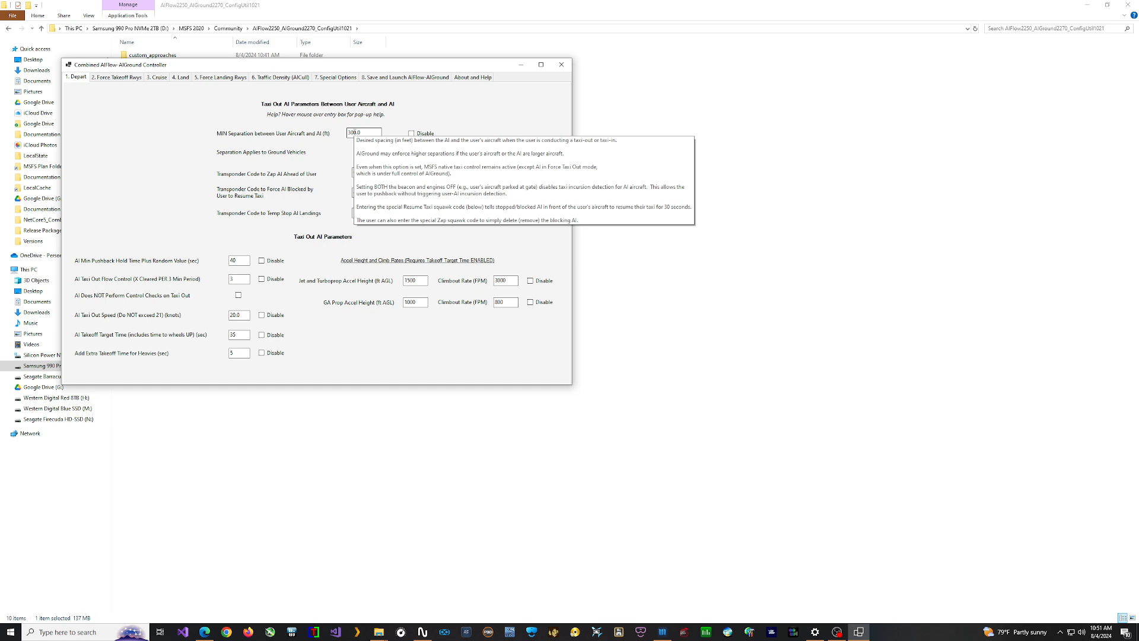
pyautogui.click(524, 63)
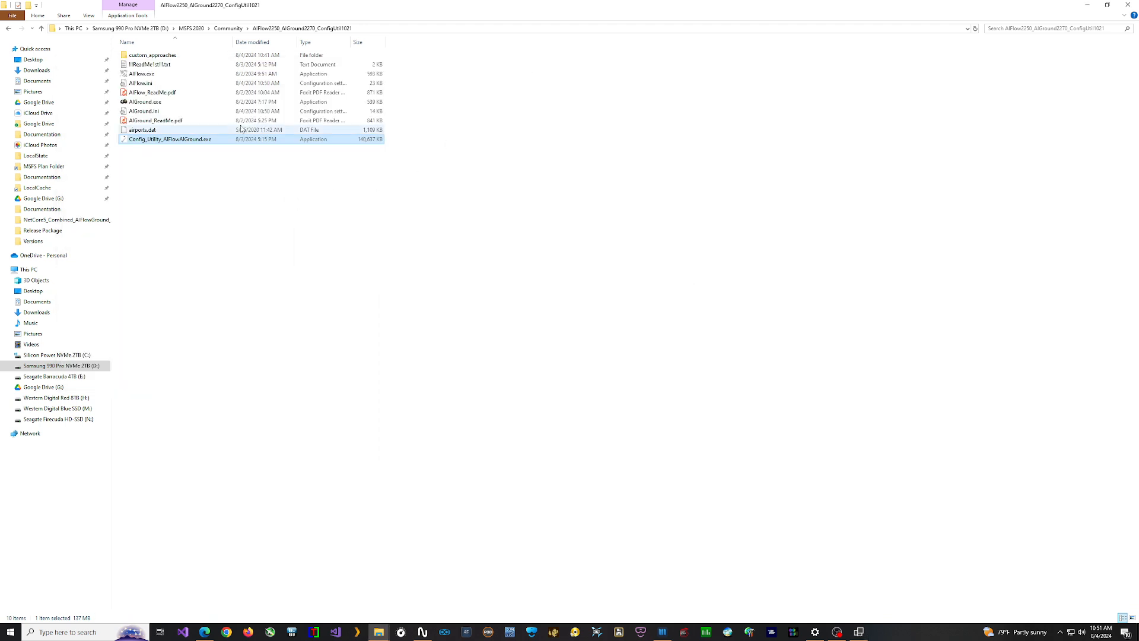
# Step: Open AIFlow.ini in Notepad, scroll through the saved parameters, and close it
pyautogui.click(145, 85)
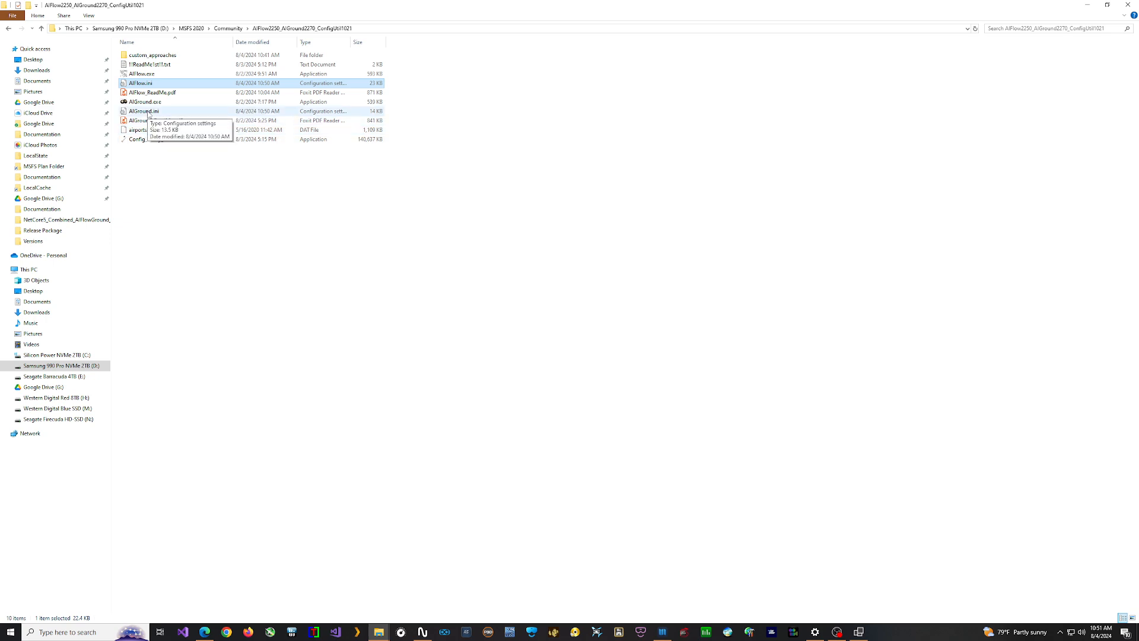
pyautogui.doubleClick(141, 83)
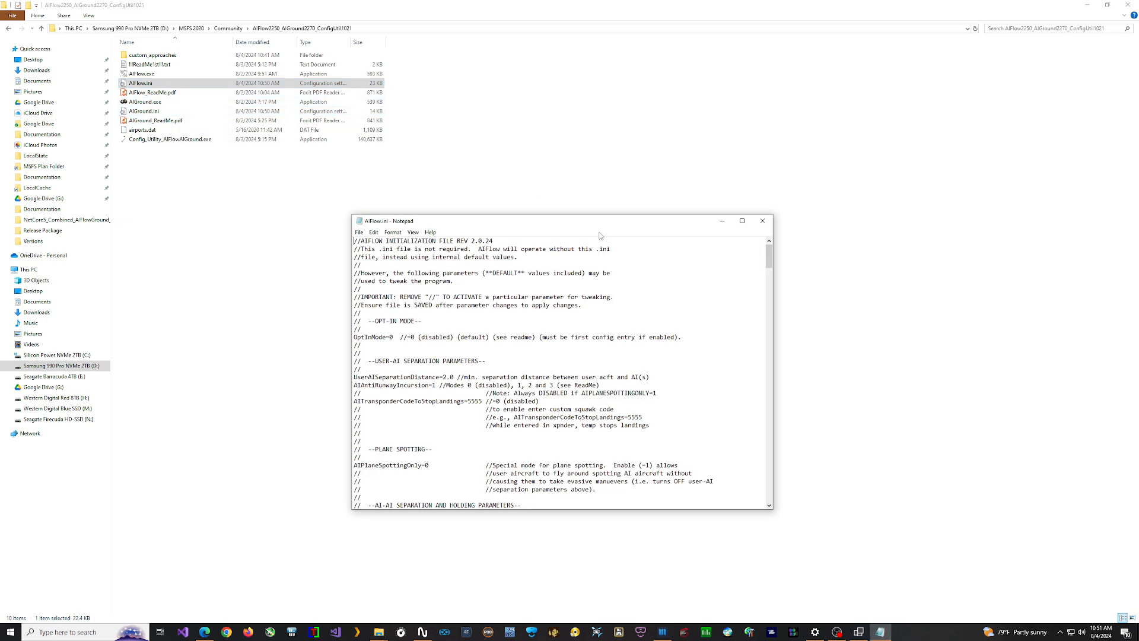
pyautogui.scroll(-6, 479, 341)
pyautogui.scroll(-4, 490, 373)
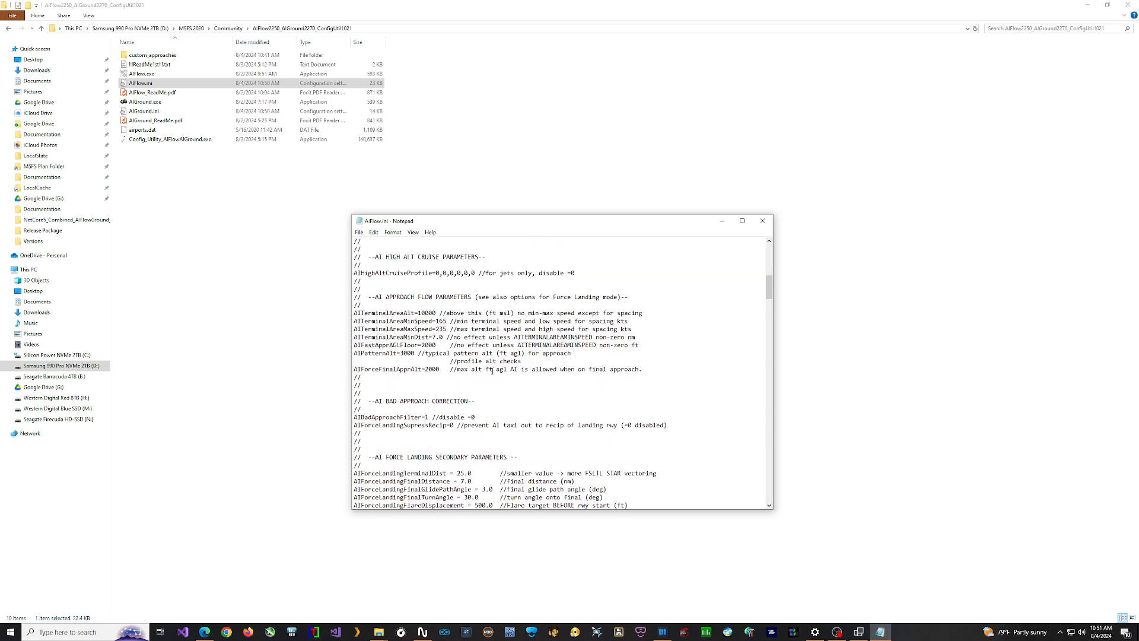
pyautogui.scroll(-8, 492, 371)
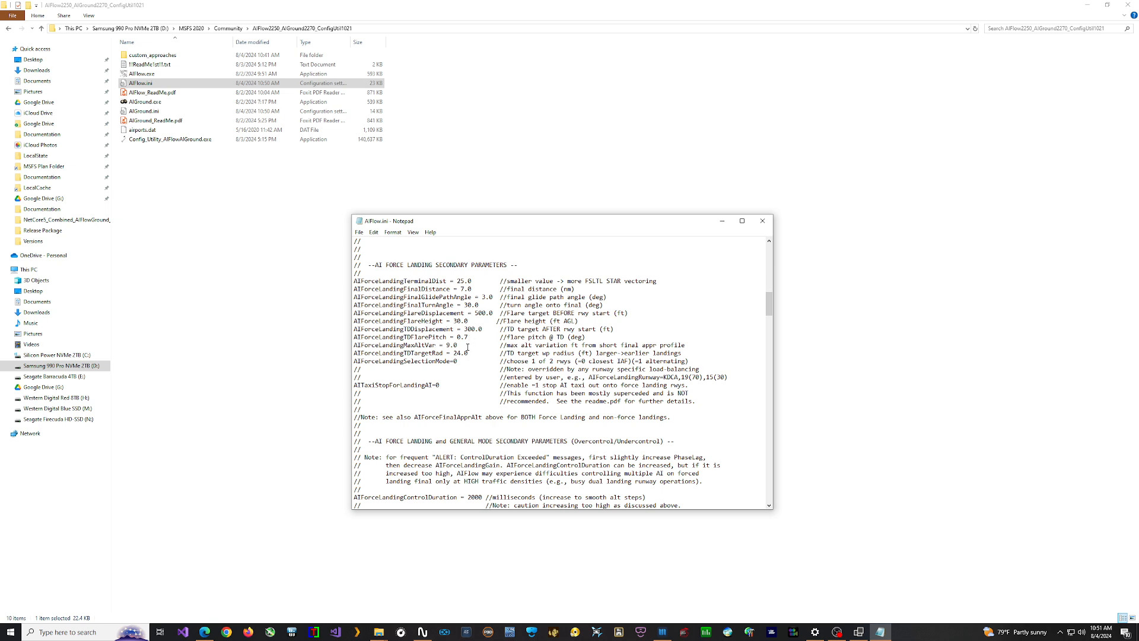
pyautogui.click(762, 220)
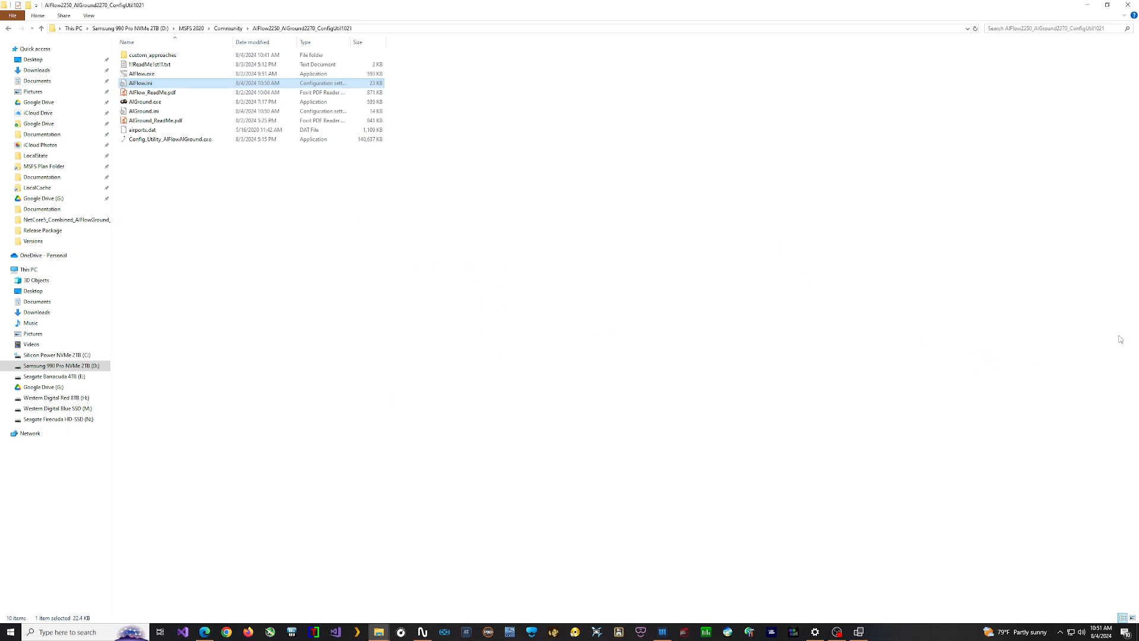